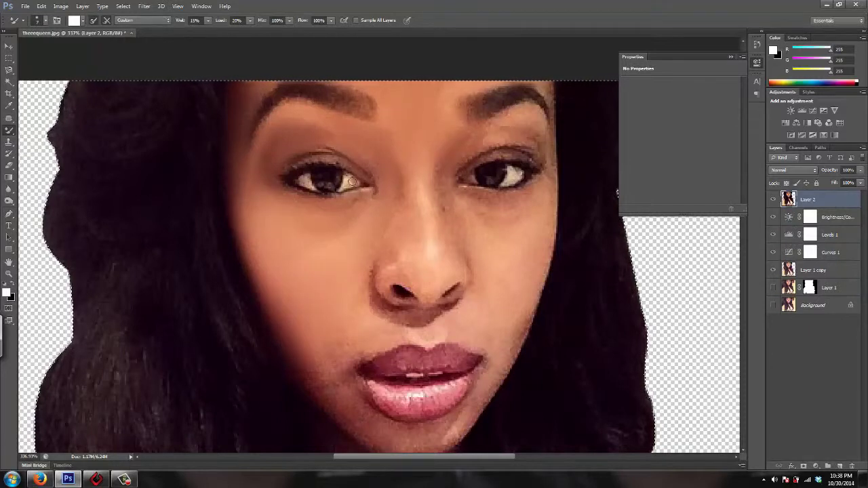
# - Brighten the lip highlights with the Dodge tool at Midtones, 15% exposure
pyautogui.scroll(-3, 393, 234)
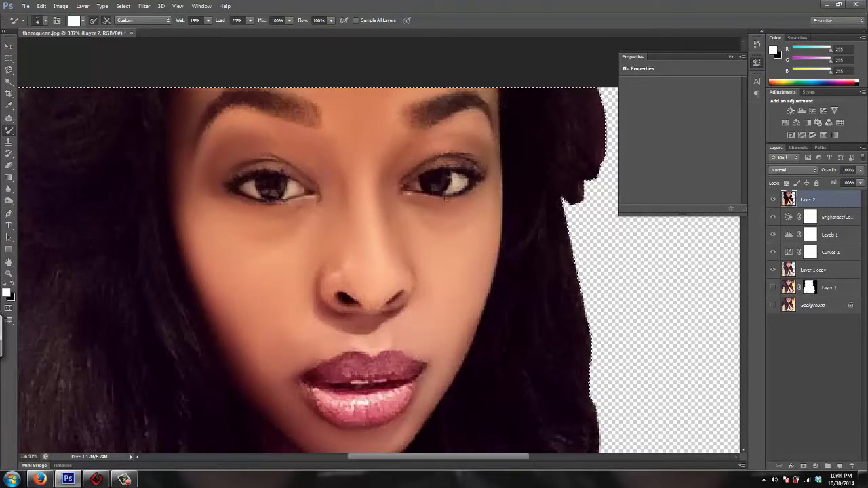
pyautogui.press('o')
pyautogui.scroll(-5, 326, 186)
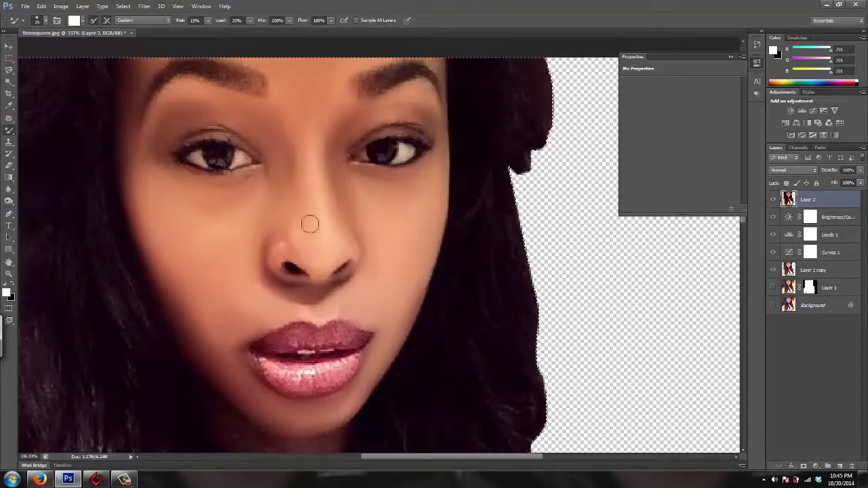
pyautogui.scroll(-3, 309, 224)
pyautogui.scroll(3, 317, 207)
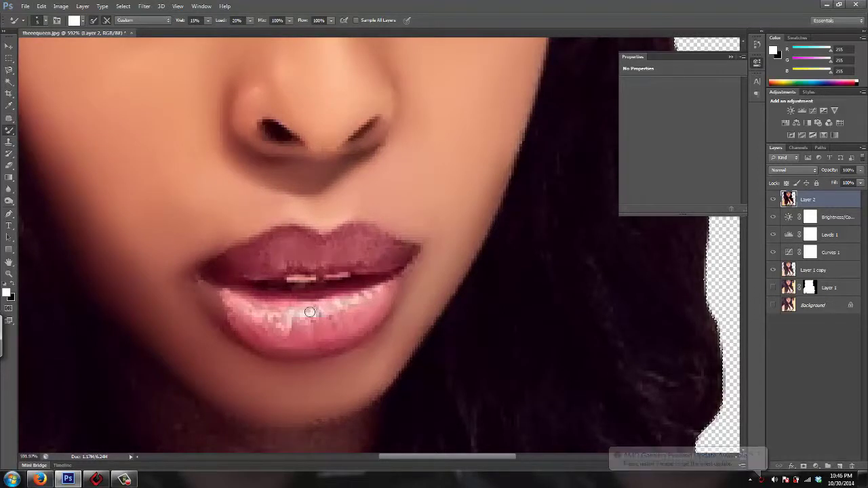
pyautogui.press('o')
# - Blend the skin around the lips, chin and eyes smooth with the Mixer Brush
pyautogui.press('b')
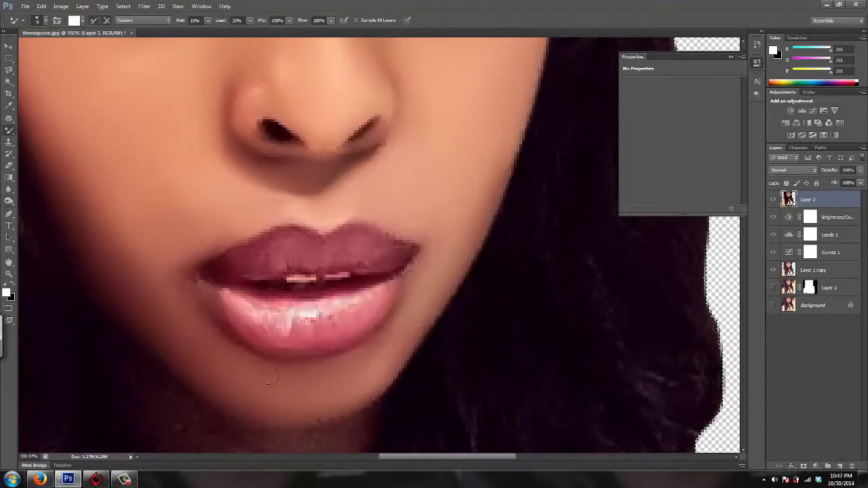
pyautogui.scroll(2, 265, 202)
pyautogui.scroll(3, 316, 342)
pyautogui.scroll(3, 441, 271)
pyautogui.hscroll(-3, 441, 272)
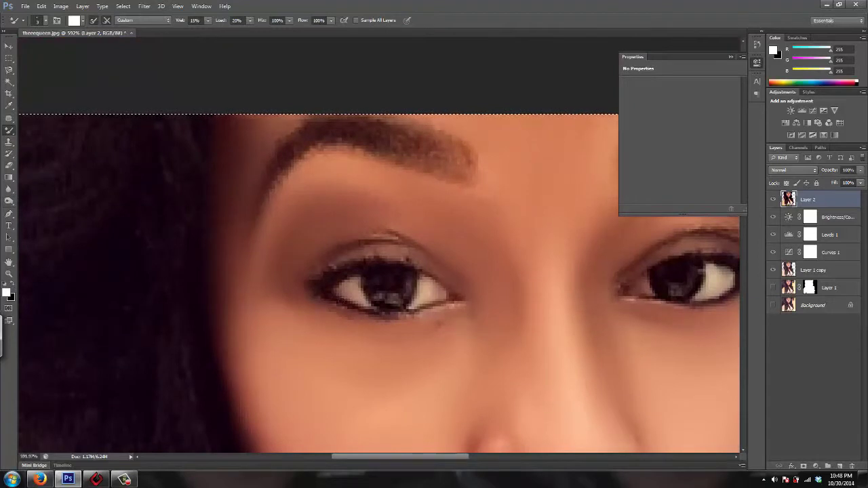
pyautogui.scroll(-2, 426, 295)
pyautogui.hscroll(4, 425, 295)
pyautogui.hscroll(-2, 426, 294)
pyautogui.scroll(-6, 407, 325)
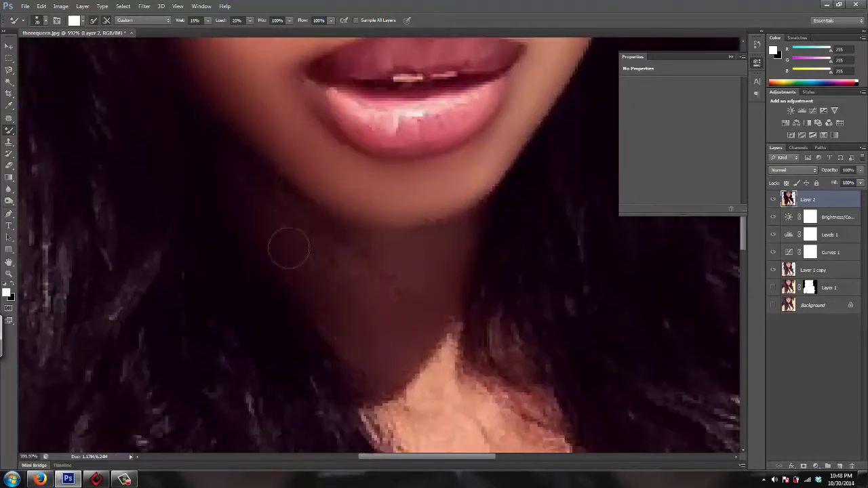
pyautogui.scroll(-3, 400, 303)
pyautogui.scroll(-3, 407, 285)
pyautogui.scroll(-5, 441, 271)
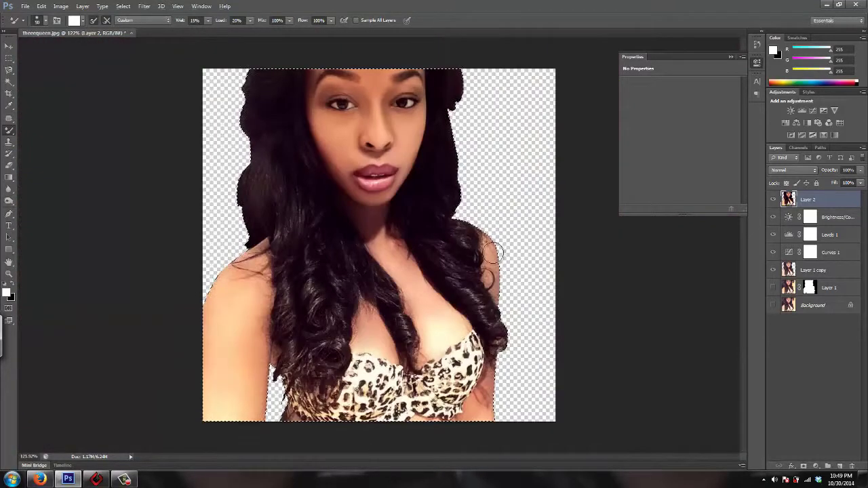
pyautogui.scroll(-1, 236, 298)
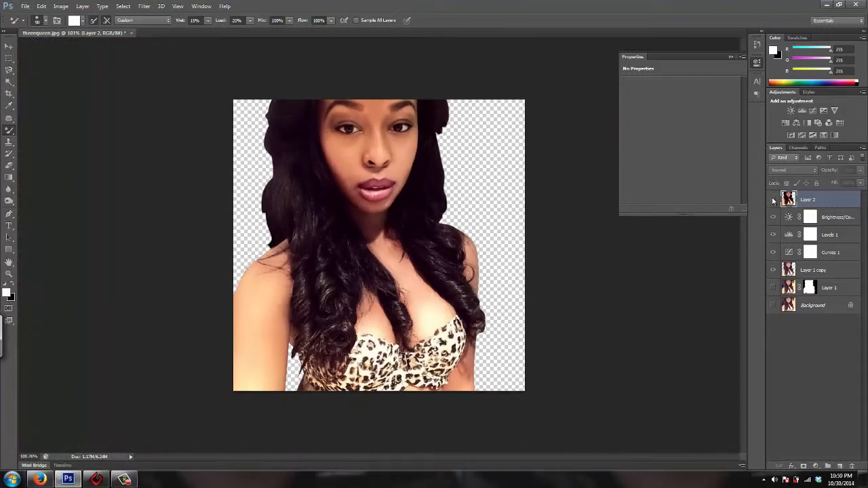
# - Reset colours to black and white and add a Gradient Map at about 30% opacity
pyautogui.press('o')
pyautogui.press('i')
pyautogui.click(7, 292)
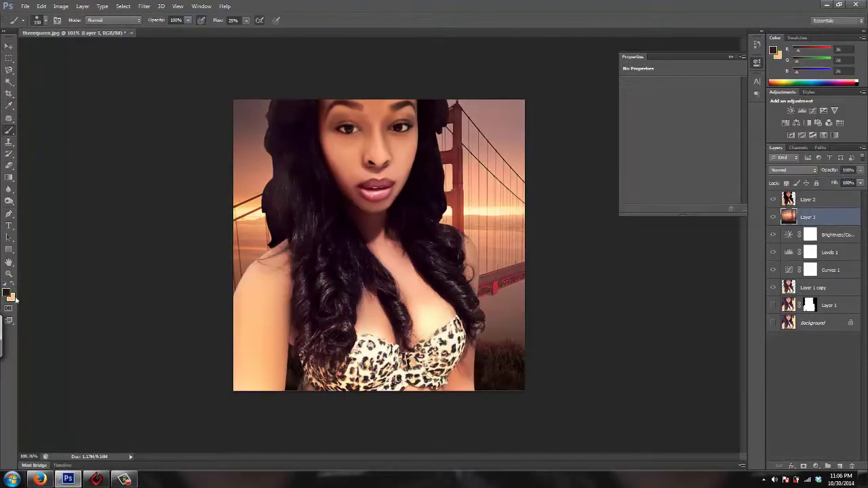
pyautogui.press('d')
pyautogui.click(823, 134)
pyautogui.moveTo(860, 170); pyautogui.dragTo(850, 185)
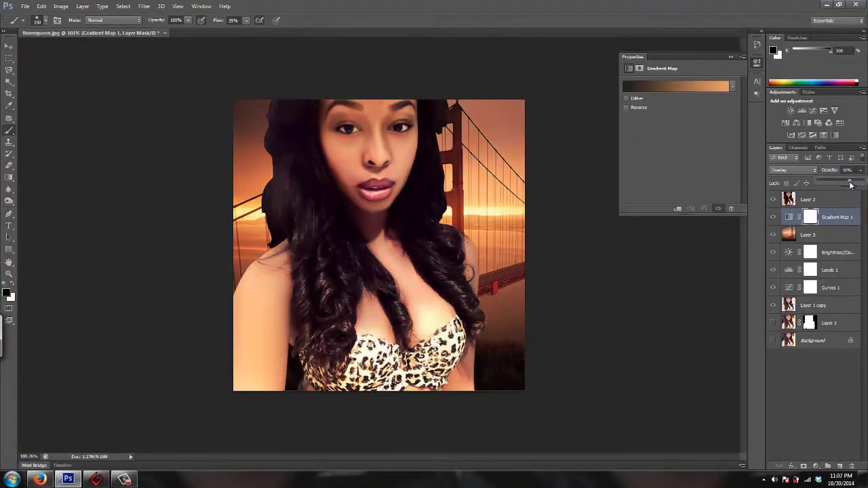
# - Add a clipped Sepia Photo Filter and a clipped Soft Light Gradient Map to the portrait
pyautogui.click(817, 123)
pyautogui.click(692, 84)
pyautogui.click(686, 80)
pyautogui.click(806, 217)
pyautogui.click(823, 134)
pyautogui.click(790, 170)
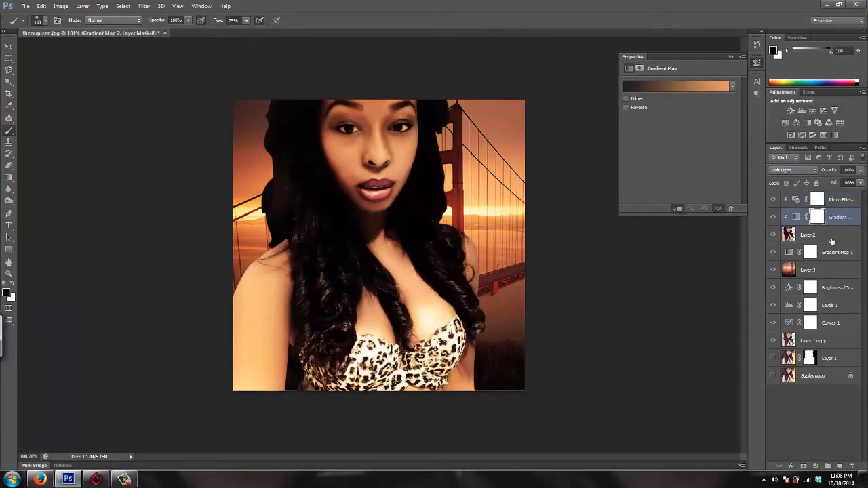
# - Create a new Layer 4 set to Overlay blending
pyautogui.hotkey('ctrl', 'shift', 'alt', 'n')
pyautogui.click(793, 170)
pyautogui.click(790, 278)
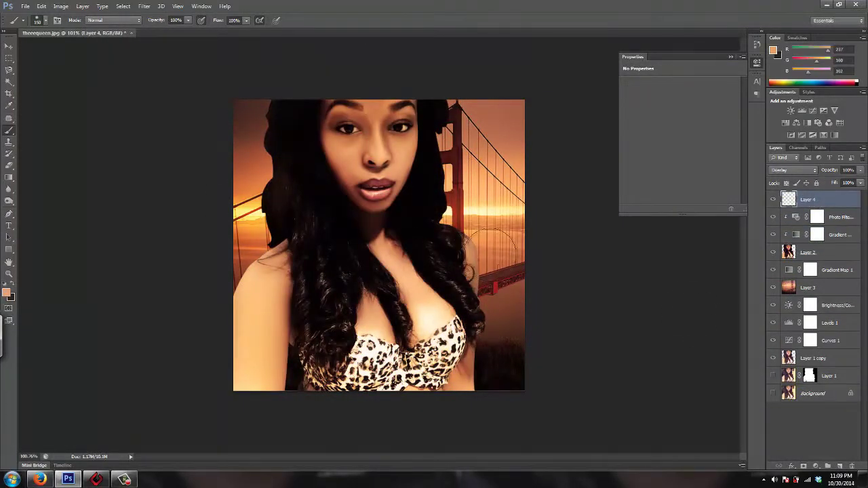
# - Swap colours, enlarge the brush to 400, and start painting orange rim light on the hair
pyautogui.press('x')
pyautogui.press(']')
pyautogui.press(']')
pyautogui.press(']')
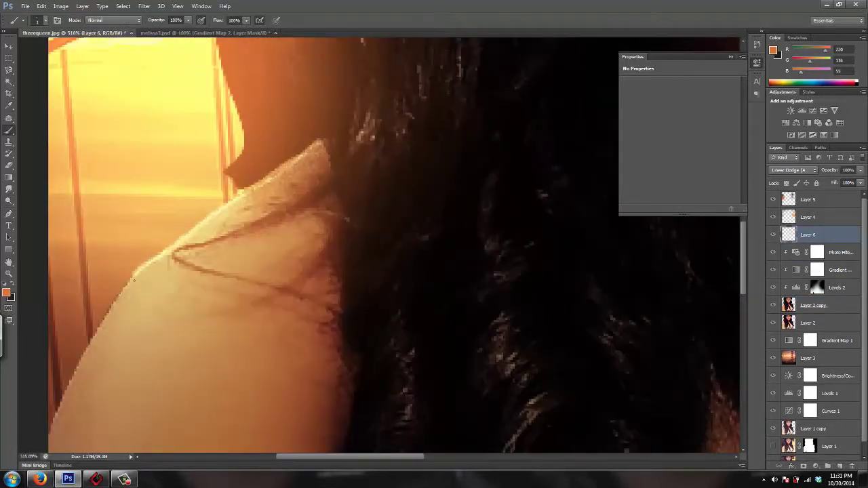
pyautogui.scroll(1, 169, 258)
pyautogui.scroll(1, 211, 231)
pyautogui.scroll(2, 251, 209)
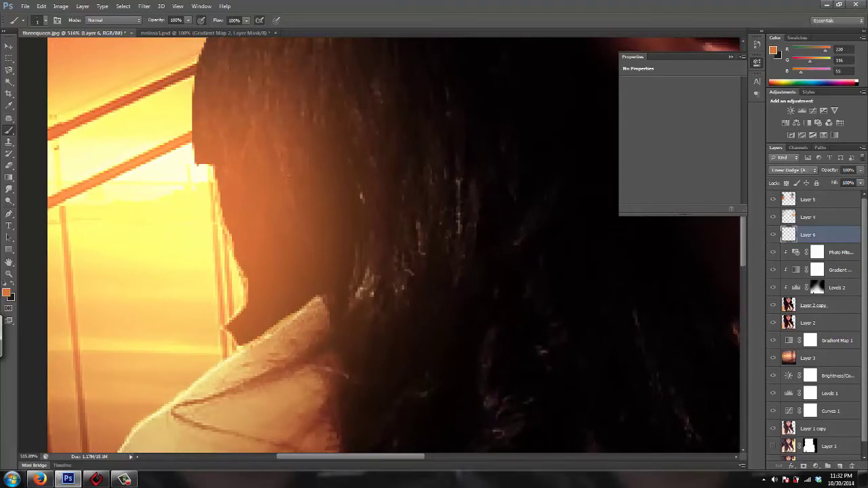
# - Paint thin orange highlights along the hair and shoulder edges on the Linear Dodge layer
pyautogui.hscroll(1, 218, 190)
pyautogui.hscroll(1, 219, 190)
pyautogui.hscroll(1, 218, 190)
pyautogui.hscroll(1, 218, 191)
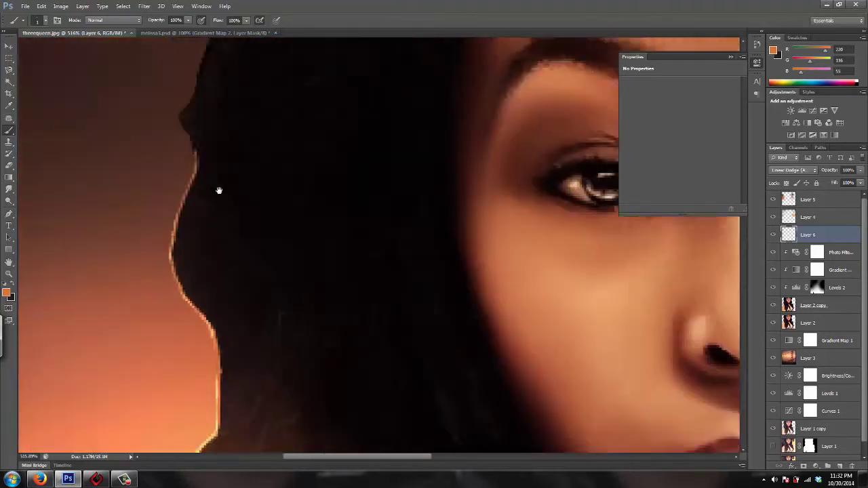
pyautogui.hscroll(-3, 218, 191)
pyautogui.scroll(2, 326, 257)
pyautogui.scroll(-4, 339, 251)
pyautogui.hscroll(-1, 339, 251)
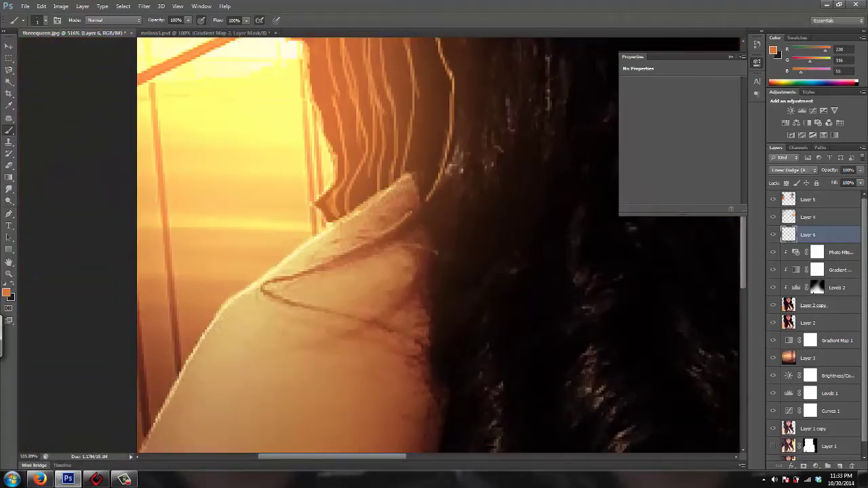
pyautogui.hscroll(1, 376, 241)
pyautogui.scroll(3, 377, 241)
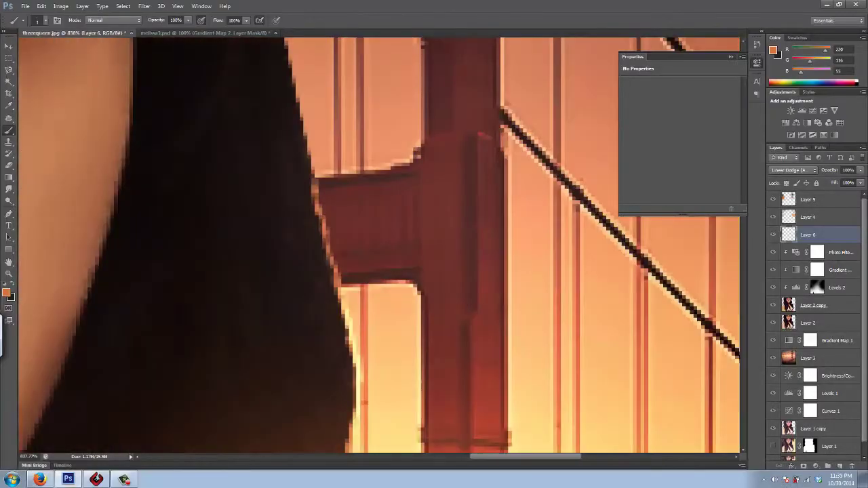
# - Zoom in on Layer 6 and paint fine orange strands along the hair edges
pyautogui.hscroll(-2, 378, 244)
pyautogui.hscroll(-2, 379, 244)
pyautogui.hscroll(-2, 378, 244)
pyautogui.hscroll(-2, 378, 244)
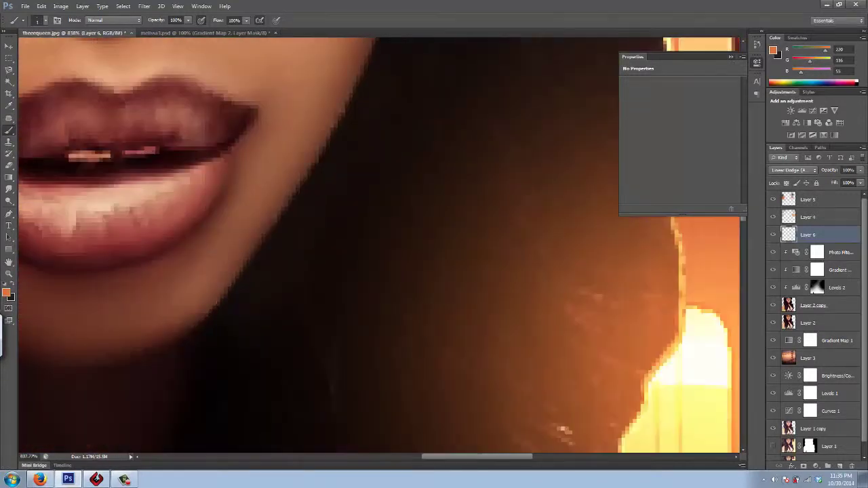
pyautogui.scroll(2, 379, 244)
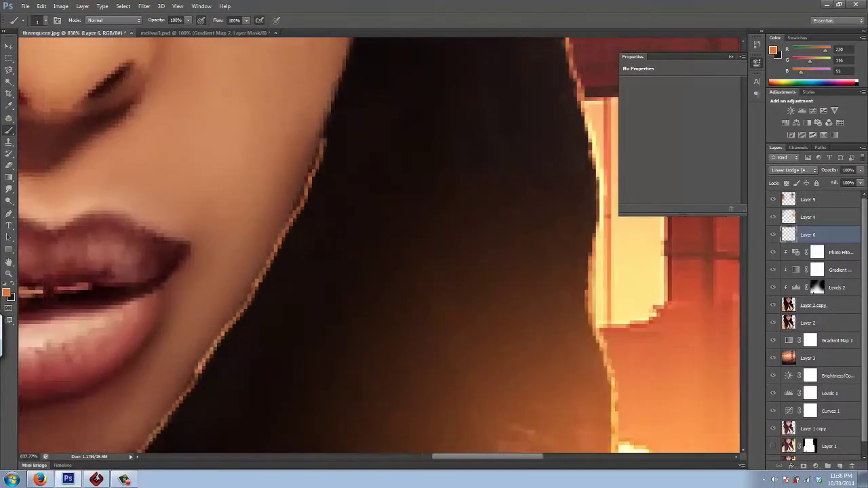
pyautogui.scroll(2, 378, 244)
pyautogui.scroll(2, 378, 244)
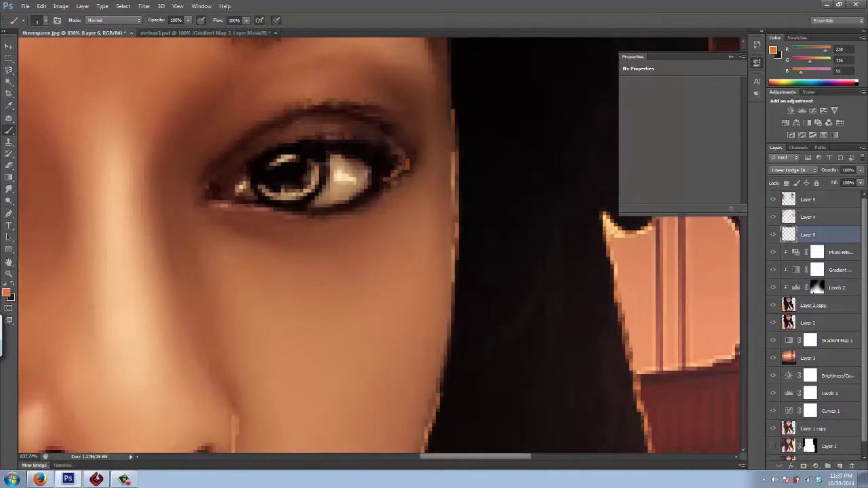
pyautogui.hscroll(-1, 378, 244)
pyautogui.hscroll(-3, 378, 244)
pyautogui.scroll(2, 379, 244)
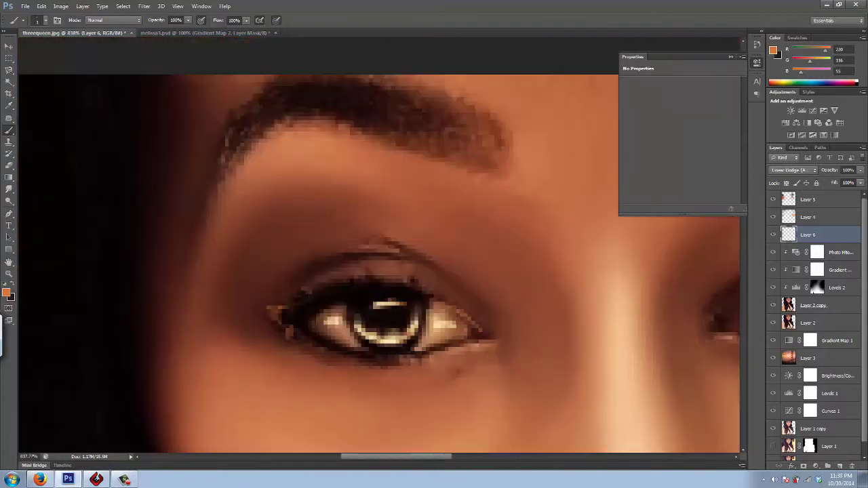
# - Add more orange rim-light strands along the lower hair beside the chin and shoulder
pyautogui.hscroll(3, 379, 244)
pyautogui.scroll(-5, 378, 244)
pyautogui.scroll(-3, 378, 245)
pyautogui.hscroll(3, 378, 244)
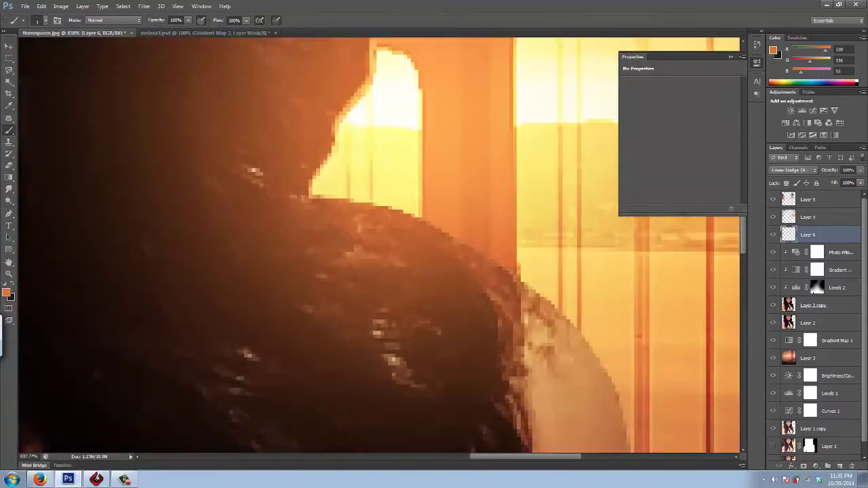
pyautogui.hscroll(2, 379, 244)
pyautogui.hscroll(-1, 378, 244)
pyautogui.hscroll(-1, 379, 245)
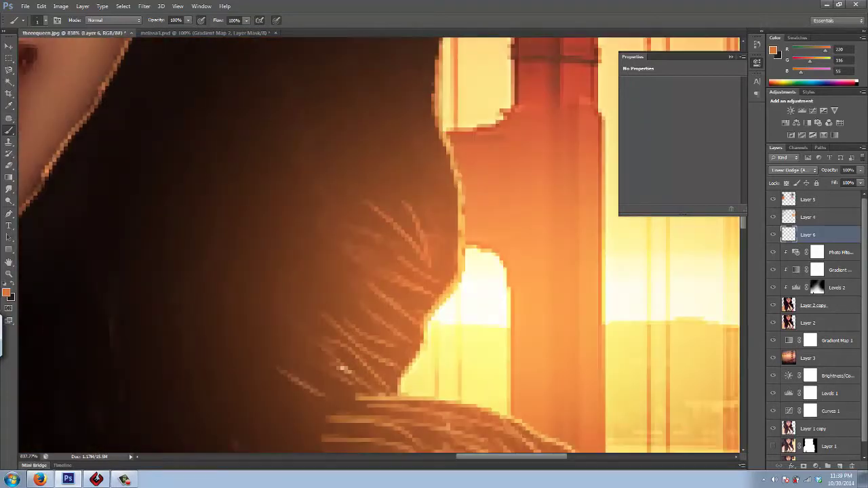
pyautogui.hscroll(-1, 378, 244)
pyautogui.hscroll(-1, 378, 244)
pyautogui.scroll(-1, 470, 241)
pyautogui.scroll(-1, 470, 241)
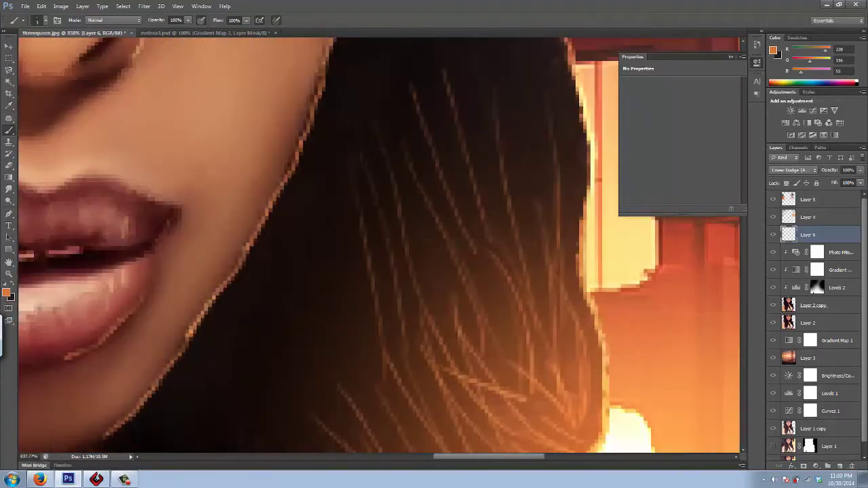
pyautogui.scroll(-3, 470, 242)
pyautogui.scroll(4, 568, 370)
pyautogui.scroll(-1, 568, 370)
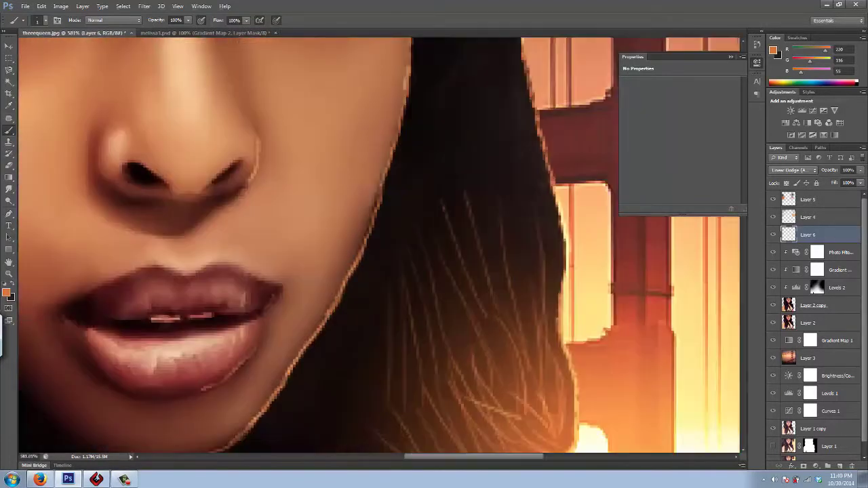
pyautogui.scroll(2, 568, 370)
pyautogui.scroll(1, 568, 370)
# - View the whole portrait to check the new rim-light strands
pyautogui.hotkey('ctrl', '0')
pyautogui.scroll(5, 441, 380)
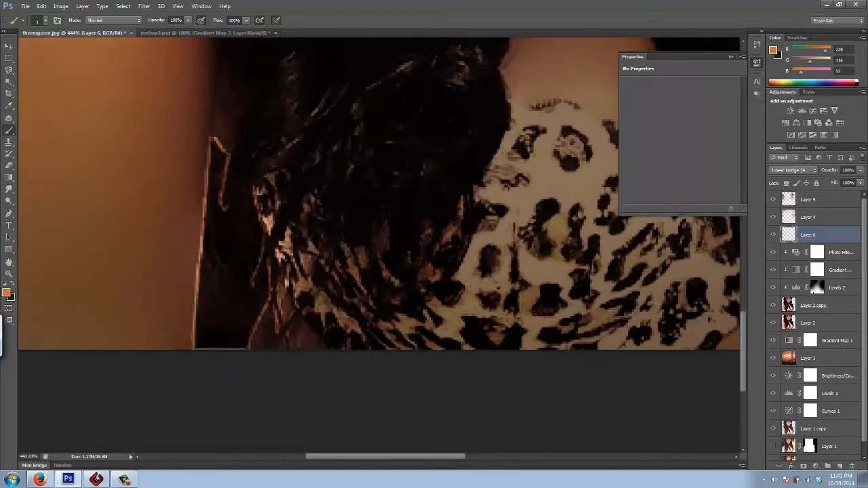
pyautogui.scroll(-2, 379, 244)
pyautogui.scroll(-1, 379, 244)
pyautogui.scroll(-1, 380, 244)
# - Blend the paint on Layer 2 copy with the wet Mixer Brush
pyautogui.click(813, 305)
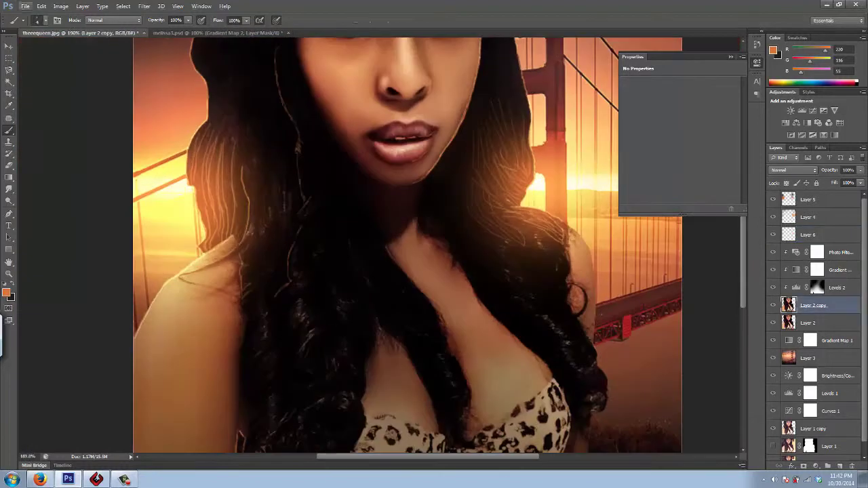
pyautogui.click(47, 157)
pyautogui.scroll(-2, 406, 244)
pyautogui.scroll(-1, 407, 244)
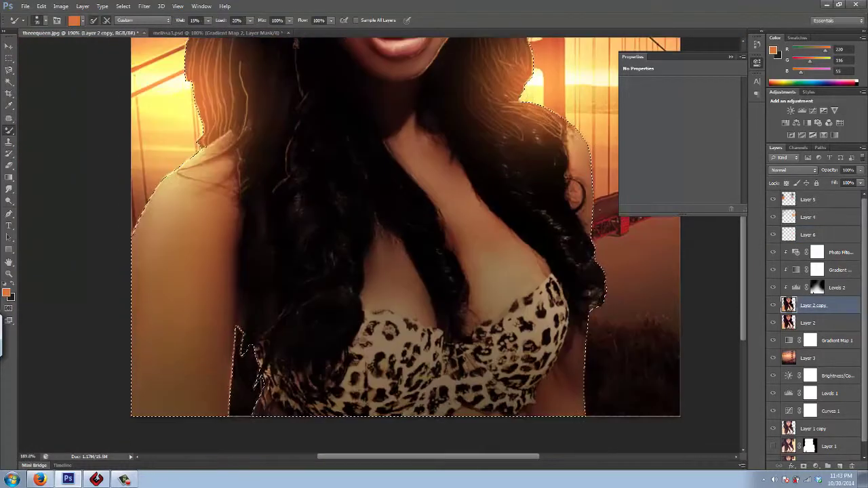
pyautogui.scroll(3, 407, 245)
pyautogui.scroll(-2, 378, 244)
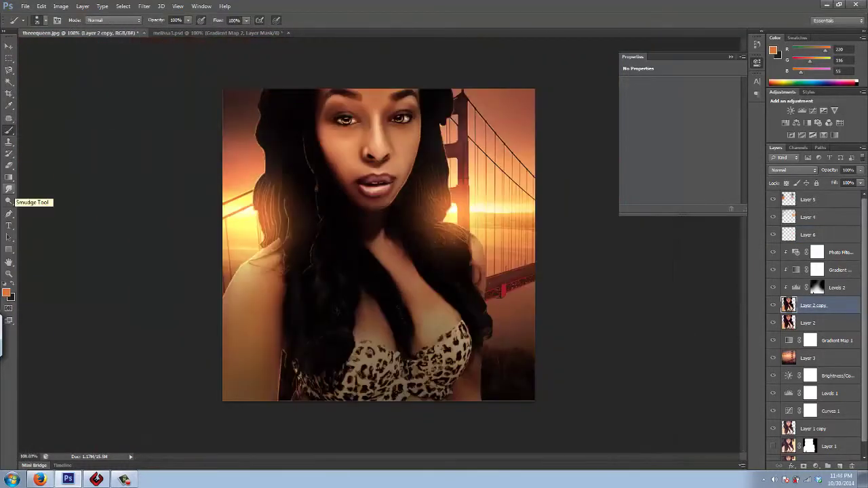
# - Paint further rim-light strokes on Layer 6
pyautogui.click(807, 234)
pyautogui.scroll(4, 379, 244)
pyautogui.scroll(-2, 379, 245)
pyautogui.scroll(2, 379, 244)
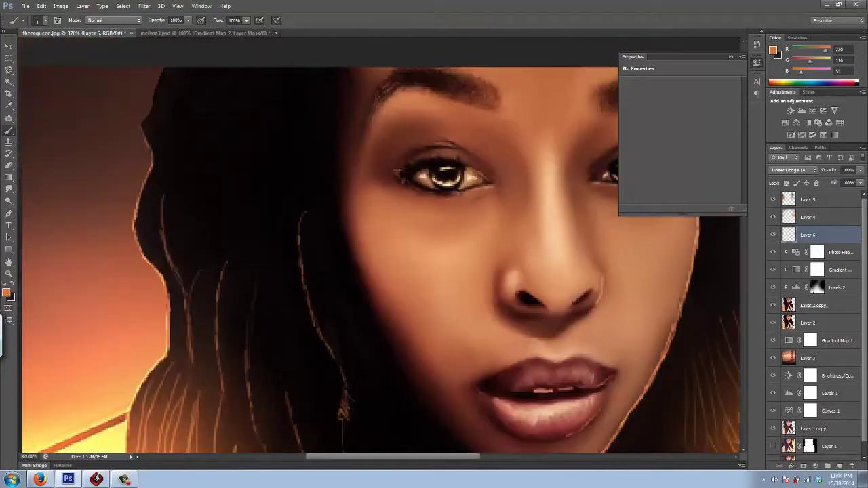
pyautogui.scroll(-1, 379, 244)
pyautogui.scroll(1, 379, 244)
pyautogui.scroll(1, 380, 244)
pyautogui.scroll(-4, 380, 245)
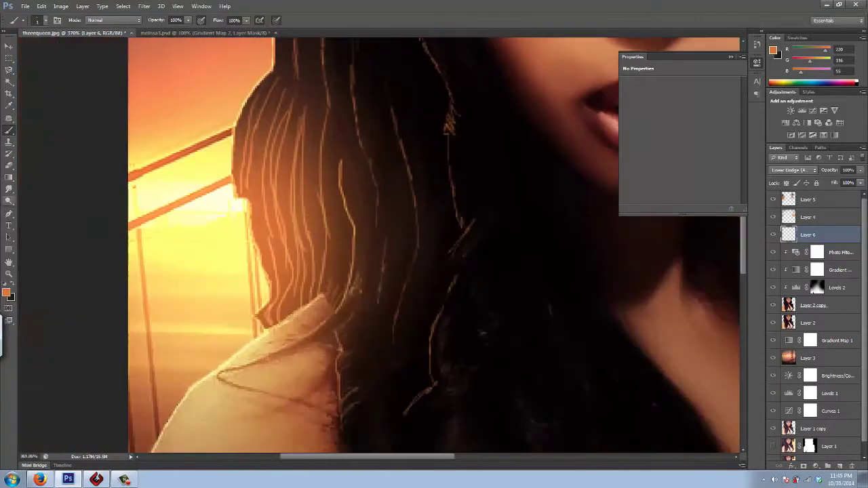
# - Smudge the painted strokes to soften them
pyautogui.press('r')
pyautogui.scroll(1, 380, 244)
pyautogui.scroll(-3, 380, 244)
pyautogui.scroll(-2, 380, 244)
pyautogui.scroll(1, 298, 241)
pyautogui.scroll(3, 299, 241)
# - Touch up the strokes with the paint brush and view the whole image
pyautogui.press('b')
pyautogui.scroll(1, 298, 241)
pyautogui.scroll(1, 298, 241)
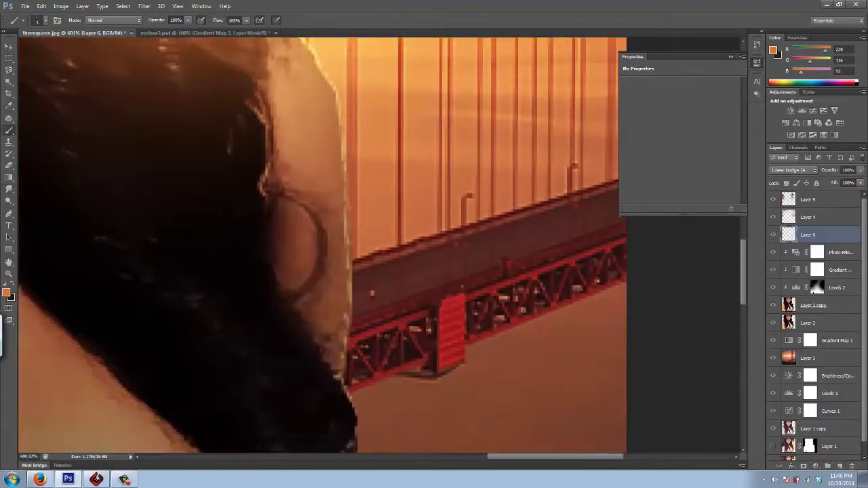
pyautogui.scroll(-3, 380, 244)
pyautogui.hscroll(-2, 380, 244)
pyautogui.scroll(3, 380, 244)
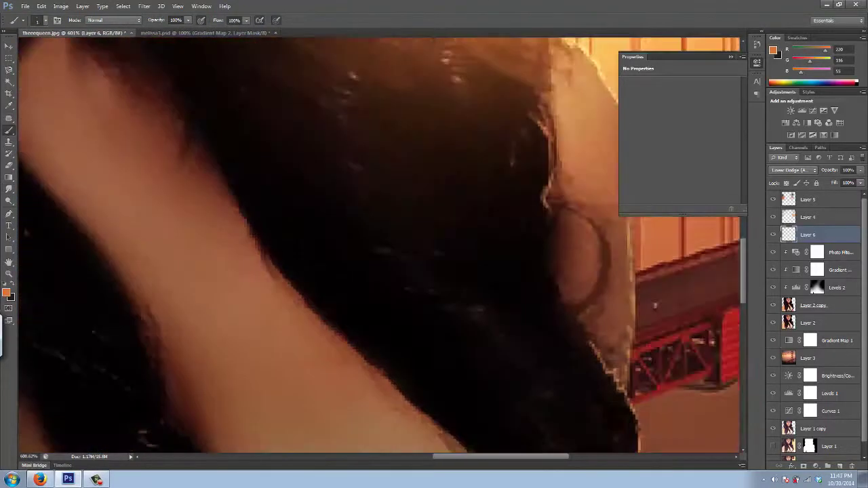
pyautogui.hotkey('ctrl', '0')
# - Change the Photo Filter adjustment to the Cooling Filter (80) preset
pyautogui.click(837, 253)
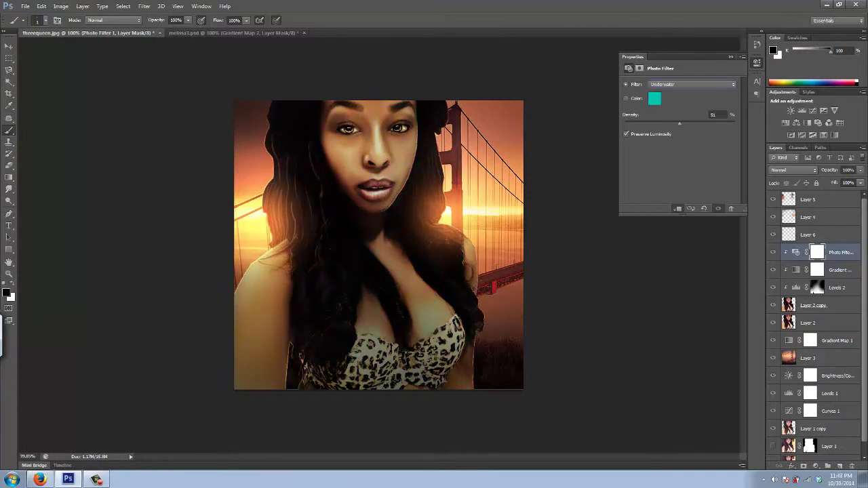
pyautogui.scroll(2, 395, 204)
pyautogui.scroll(-1, 395, 203)
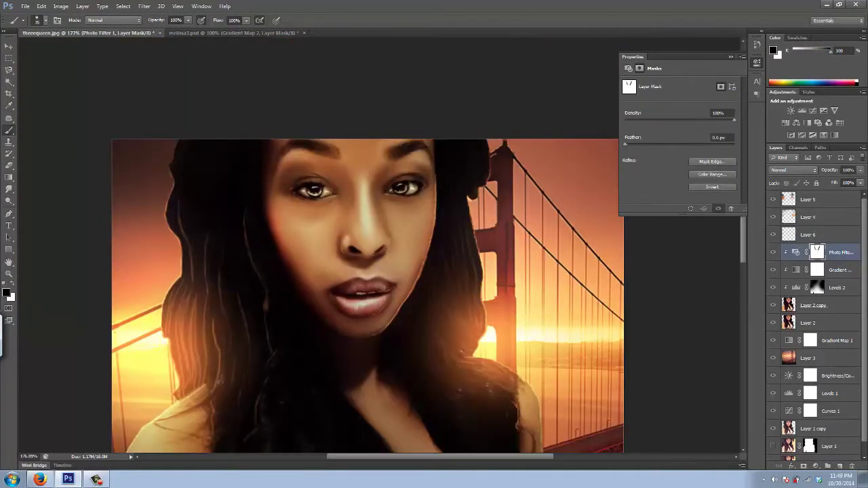
pyautogui.scroll(-1, 395, 204)
pyautogui.click(795, 252)
pyautogui.click(692, 84)
pyautogui.click(671, 115)
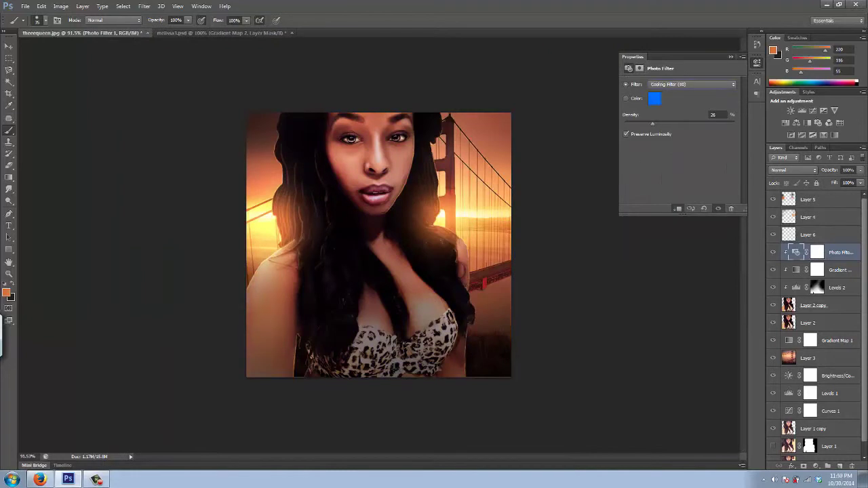
# - Apply Lighting Effects with the point light moved to the left of the portrait
pyautogui.click(143, 6)
pyautogui.click(284, 169)
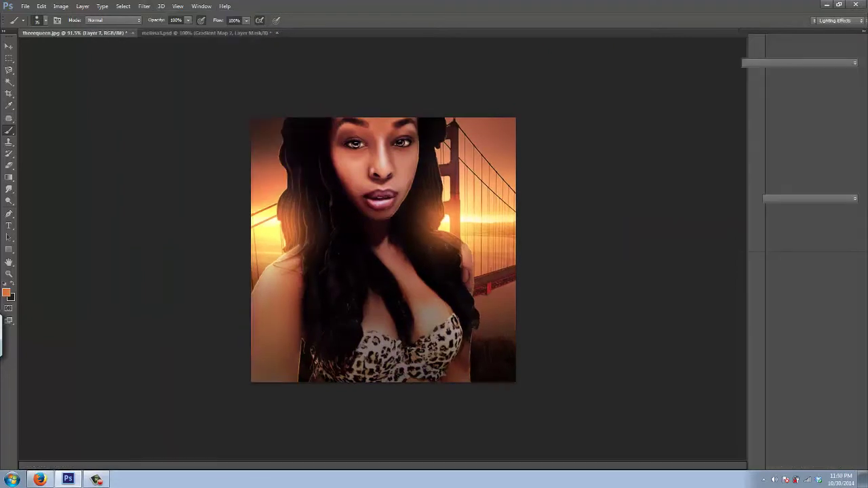
pyautogui.moveTo(472, 155); pyautogui.dragTo(201, 223)
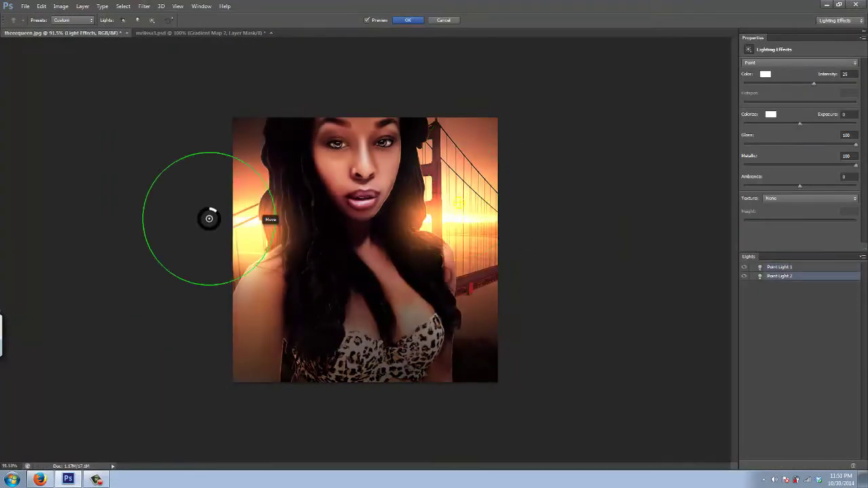
pyautogui.press('Return')
# - Add a new layer, reset colours to black and white, and stamp all visible layers
pyautogui.hotkey('ctrl', 'shift', 'alt', 'n')
pyautogui.hotkey('ctrl', '-')
pyautogui.press('d')
pyautogui.hotkey('ctrl', '+')
pyautogui.hotkey('ctrl', 'shift', 'alt', 'e')
# - Open the Filter menu on merged Layer 9 to apply a blur
pyautogui.hotkey('ctrl', '-')
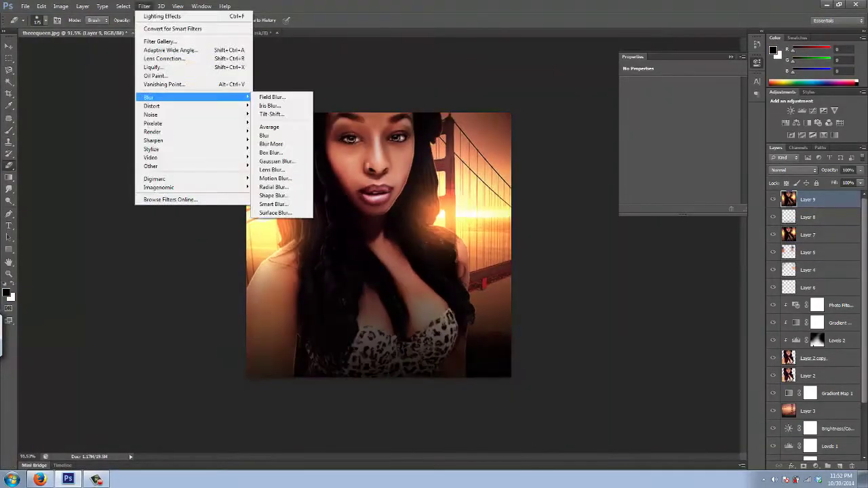